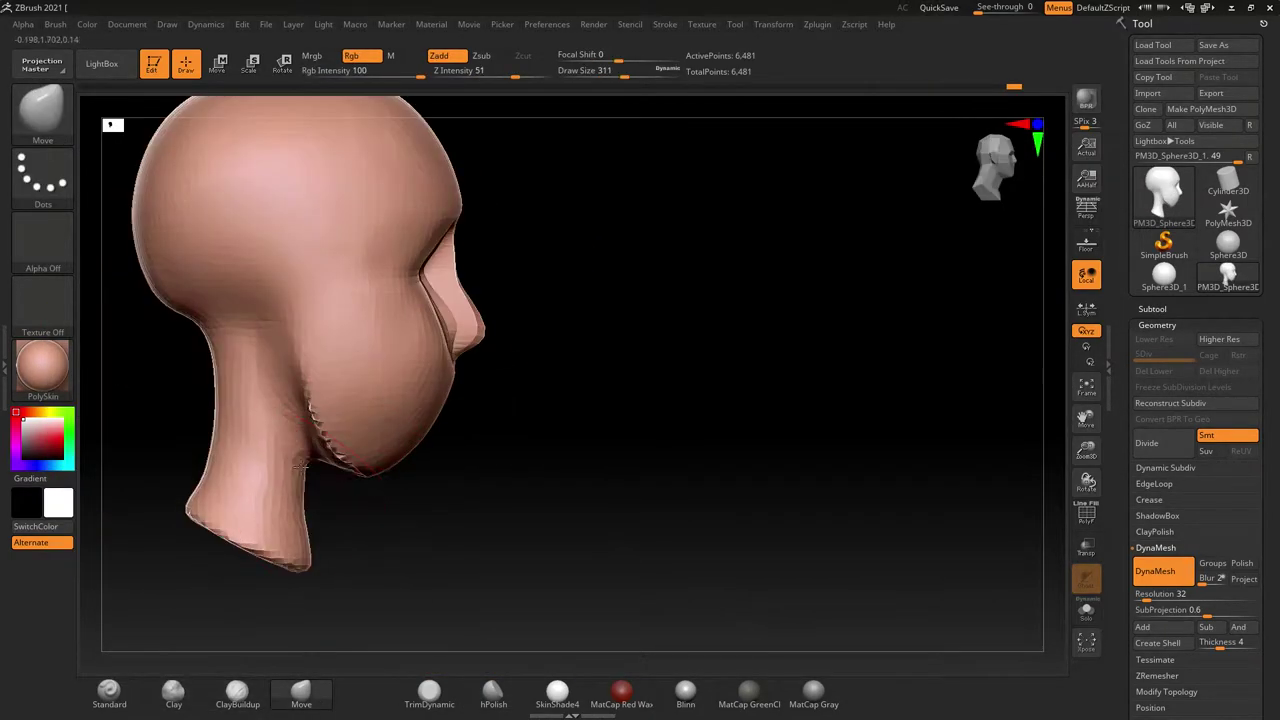
Step: Orbit the head toward the face to review the sculpted ear and head forms
drag(380, 430, 315, 431)
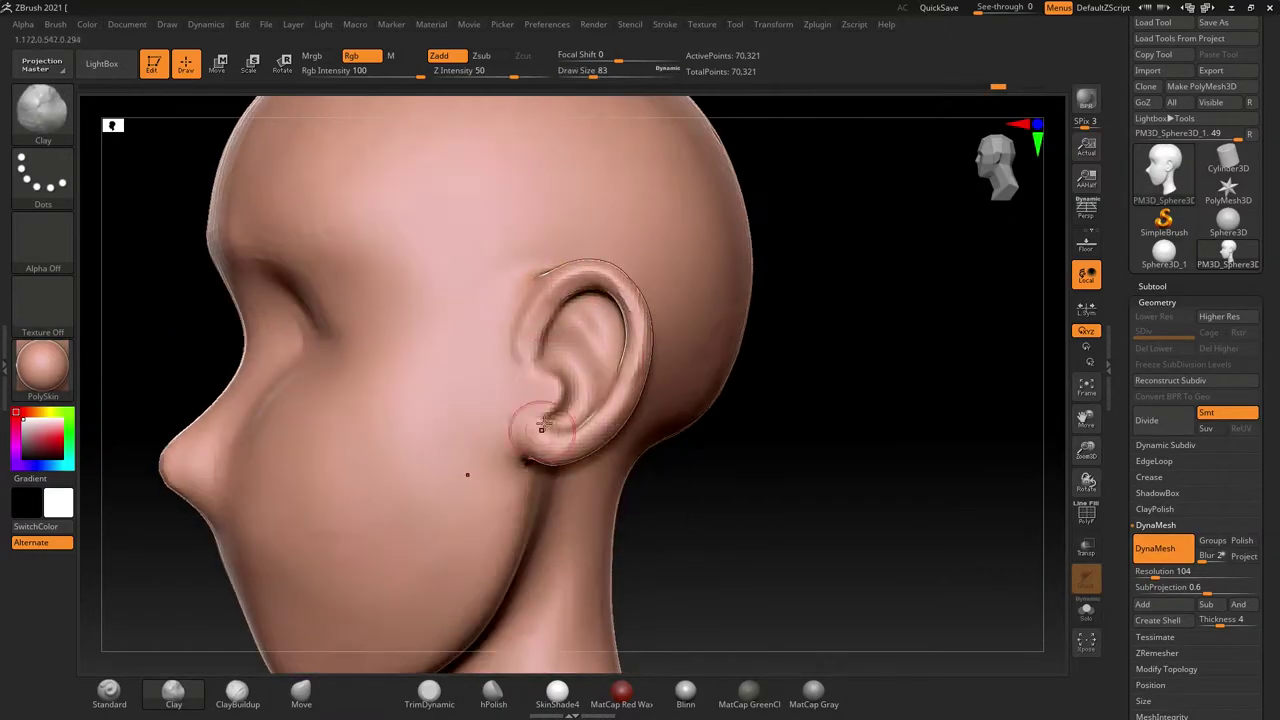
Step: From a front view, reshape the eye sockets and nose broadly with the Move brush
mouse_move(514, 421)
mouse_down()
mouse_move(440, 286)
mouse_move(294, 266)
mouse_move(308, 231)
mouse_up()
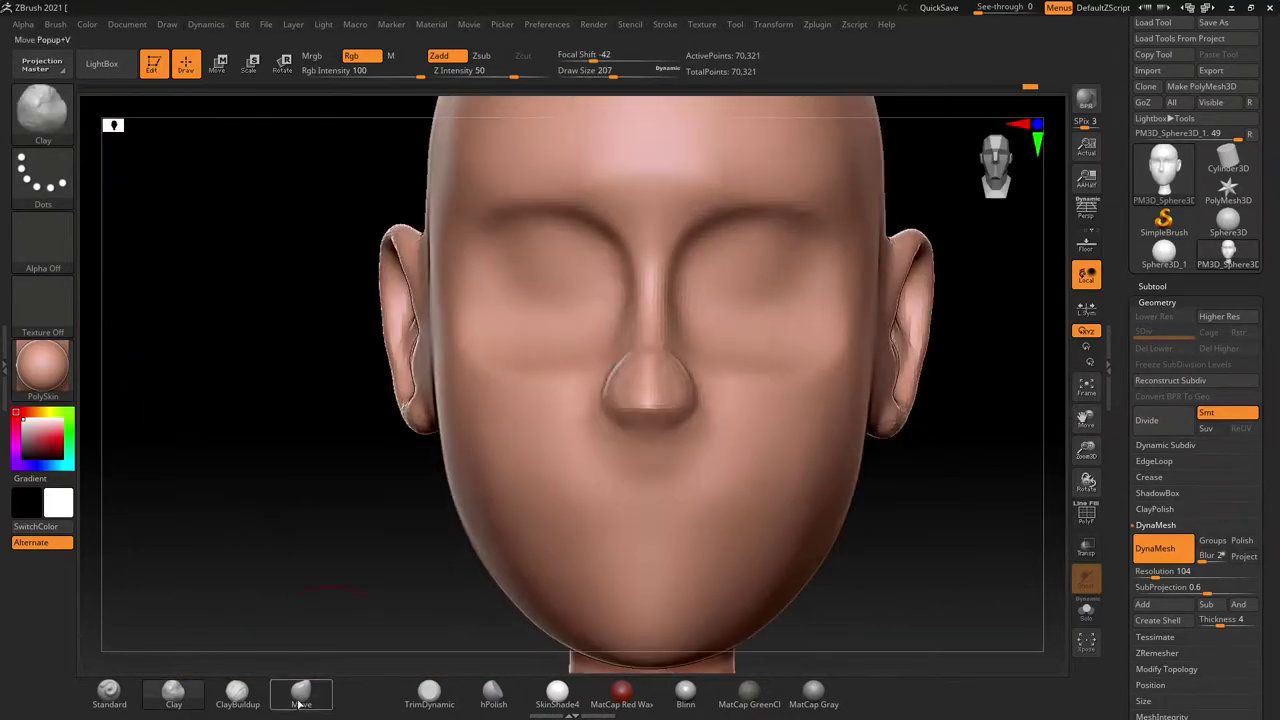
click(299, 705)
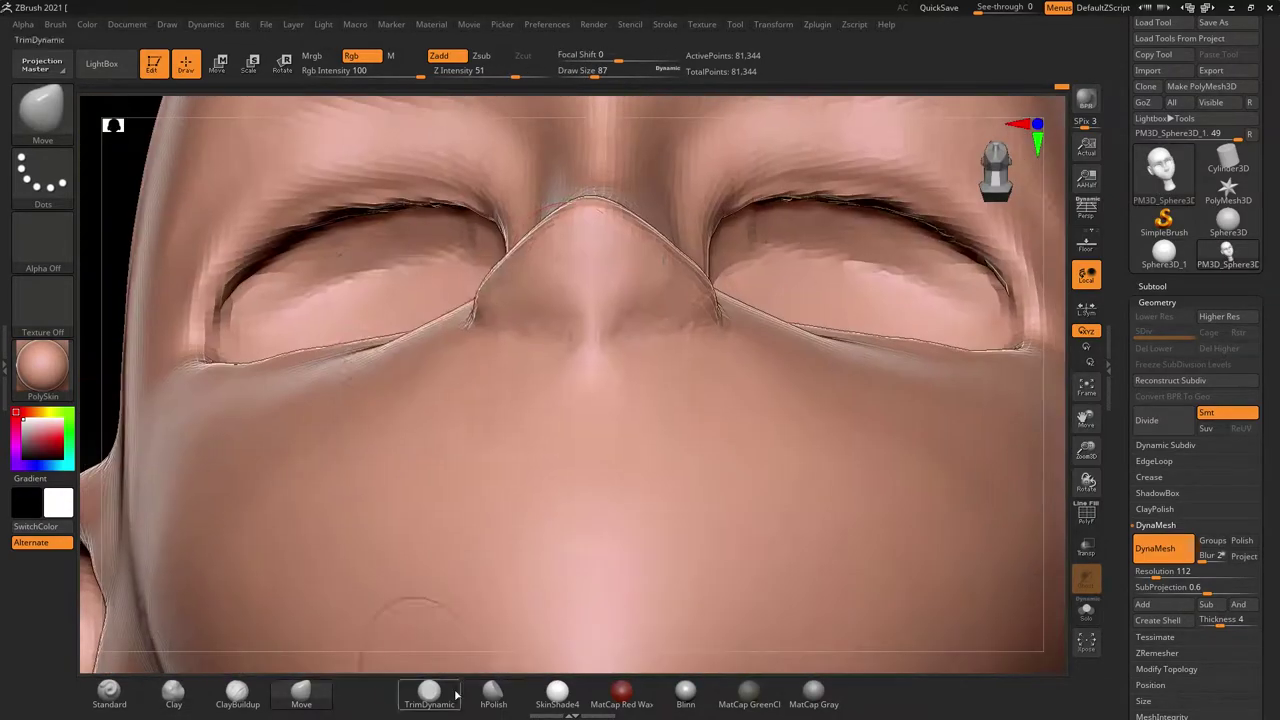
key(space)
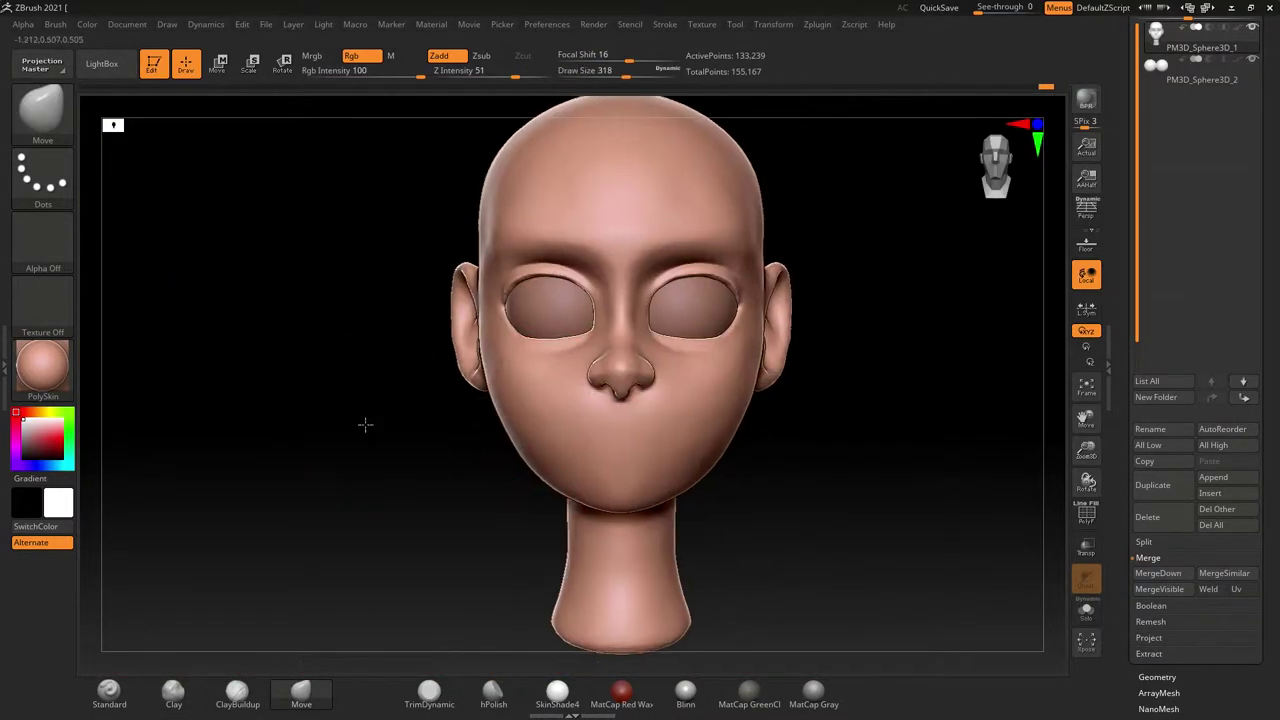
Step: Check the face from below, then build up the lips and cheeks with the Clay brush
drag(365, 425, 378, 268)
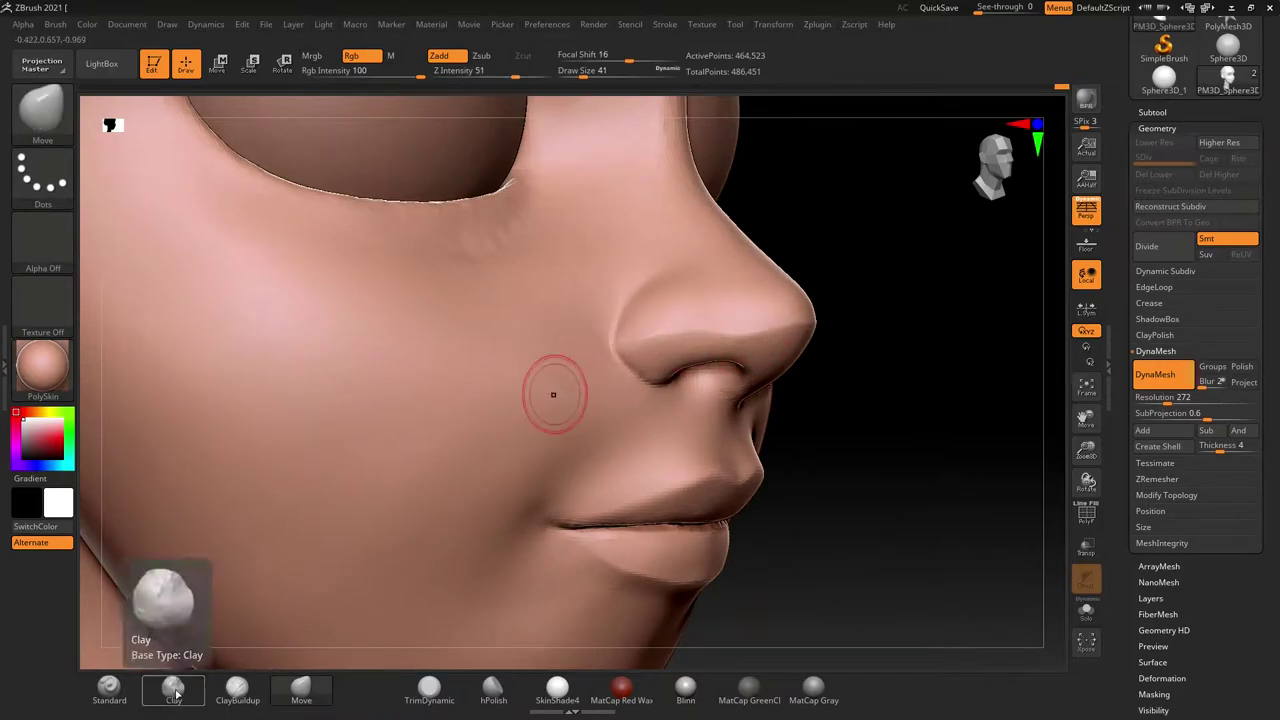
click(174, 690)
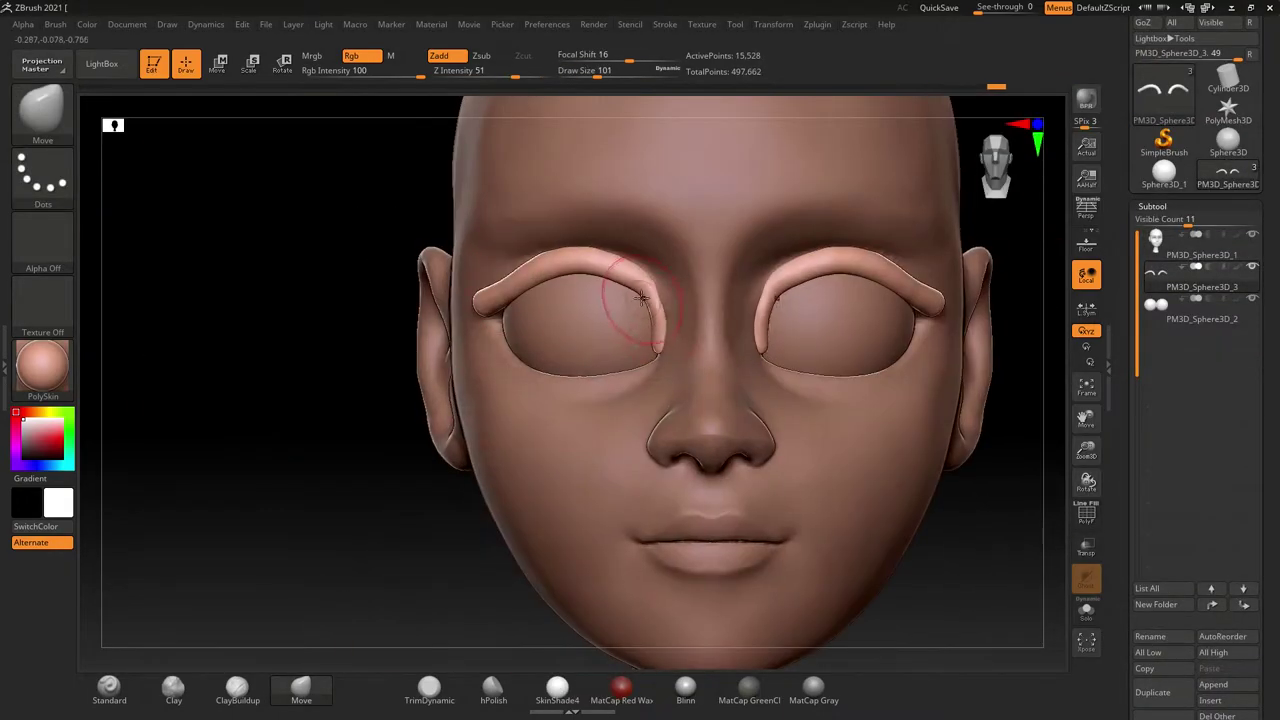
Step: Make the eyelid rim subtool active and inspect the eye from side and front angles
mouse_move(614, 314)
mouse_down()
mouse_move(686, 355)
mouse_move(408, 247)
mouse_move(579, 501)
mouse_move(654, 423)
mouse_move(443, 226)
mouse_up()
alt+click(654, 423)
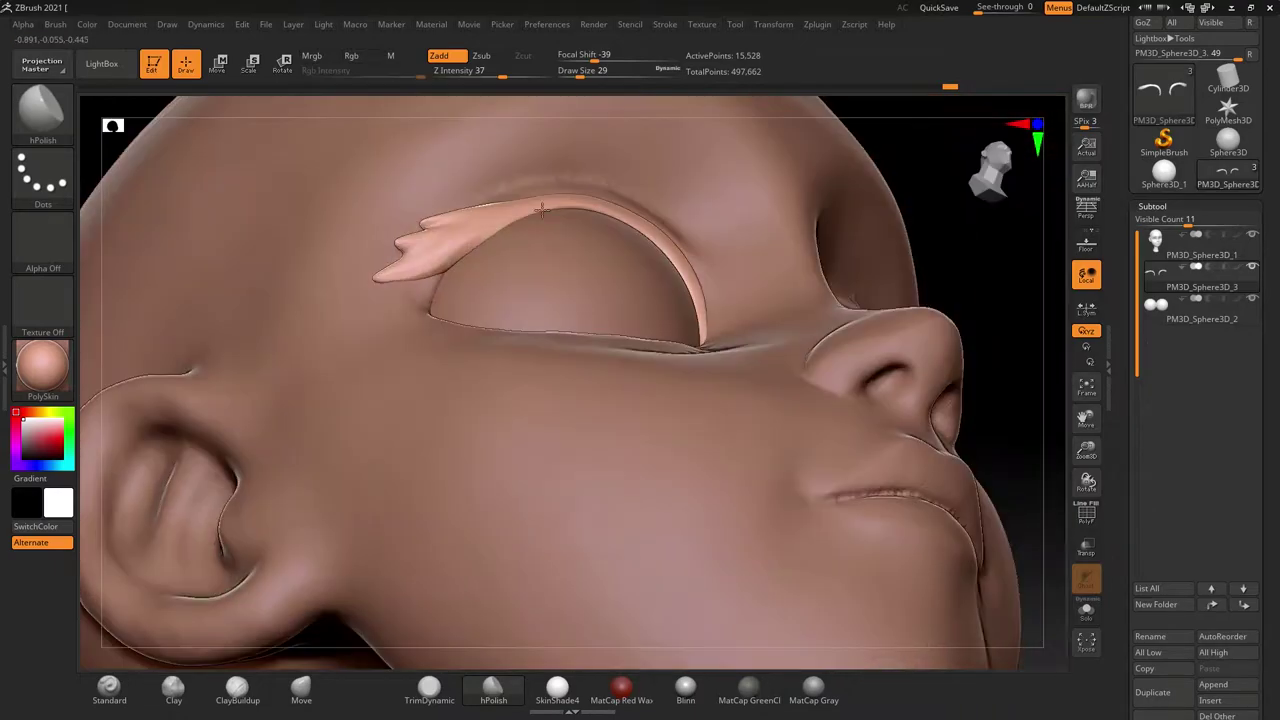
alt+click(443, 226)
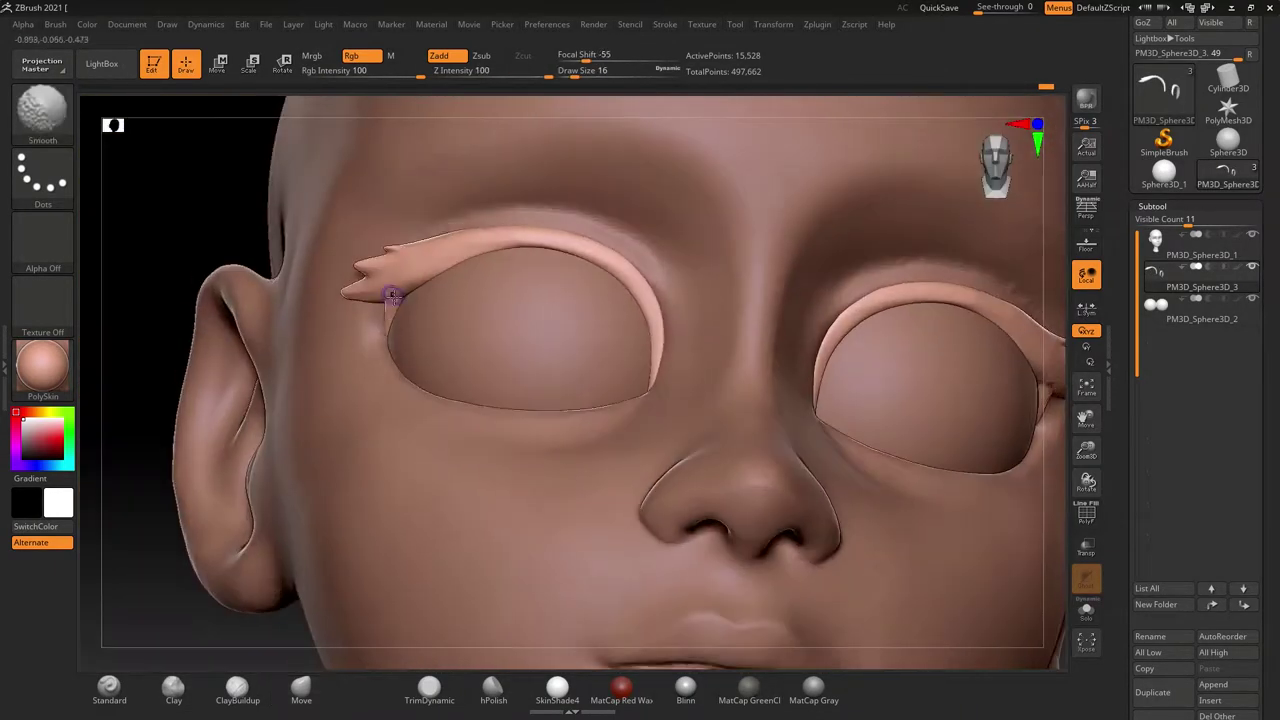
drag(443, 226, 585, 317)
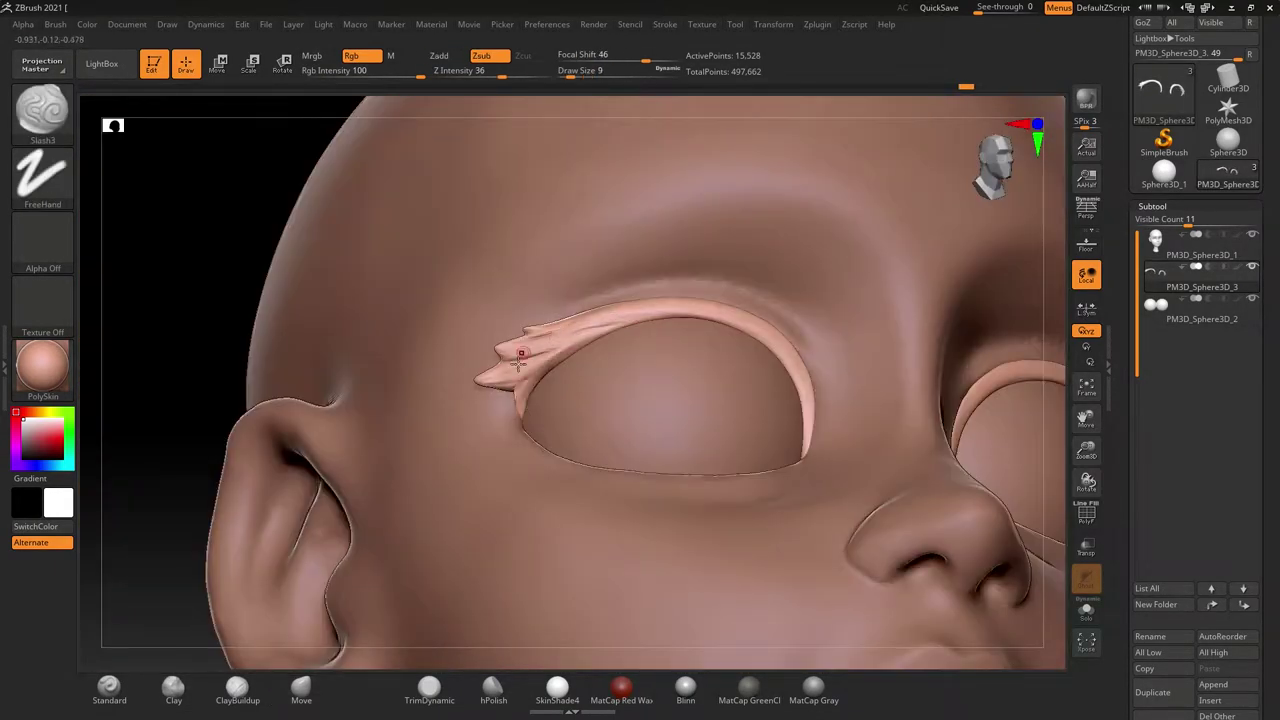
drag(520, 355, 445, 360)
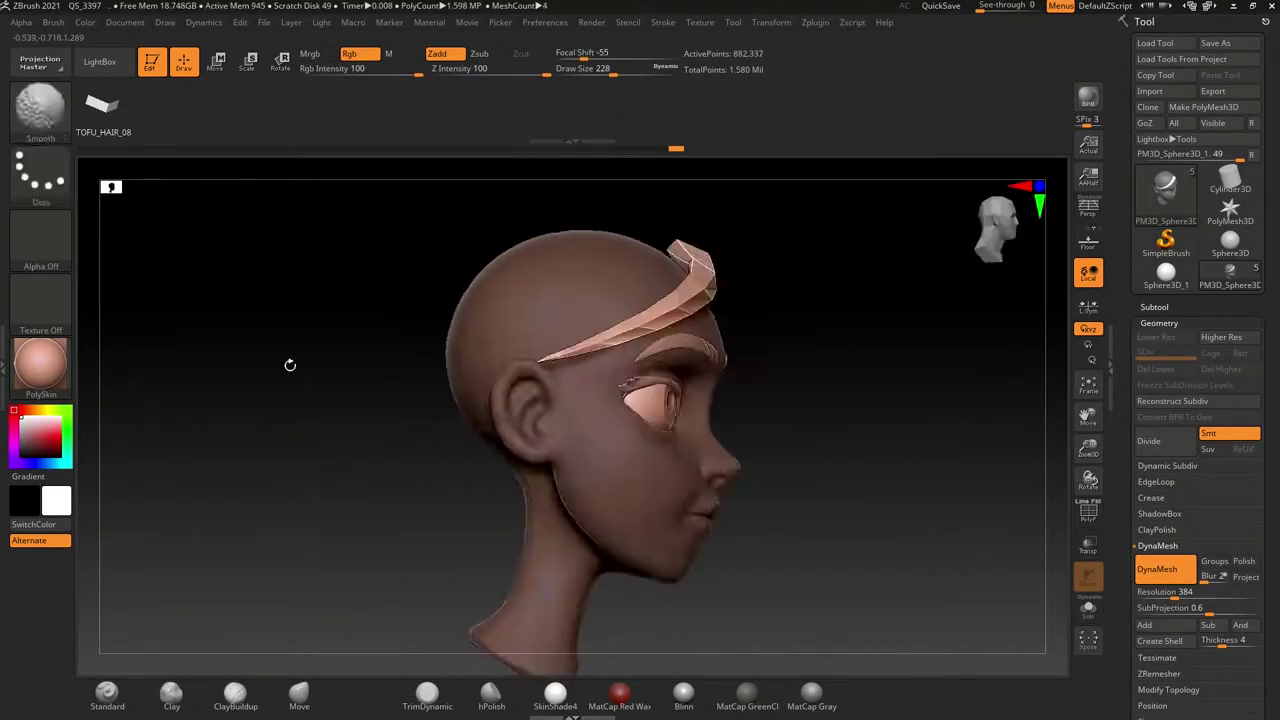
Step: Orbit the head from a side profile to a three-quarter view to review the hair strands
right_drag(708, 305, 822, 330)
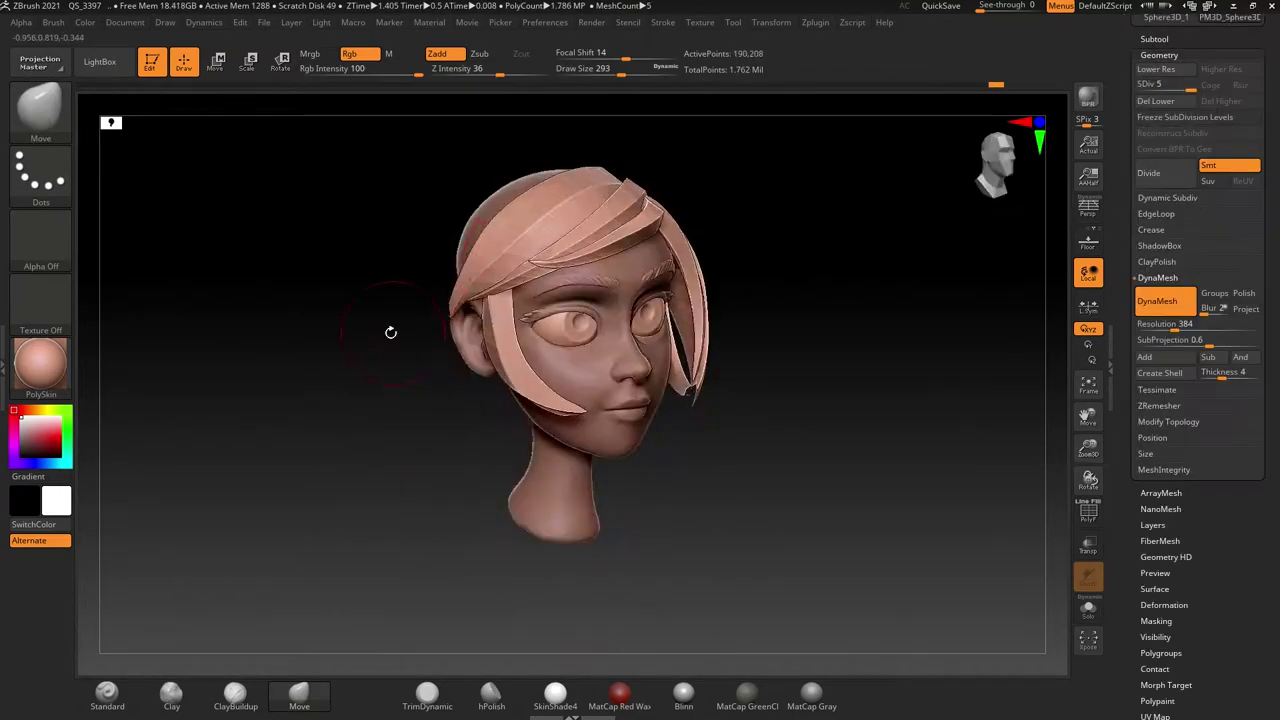
drag(428, 227, 288, 353)
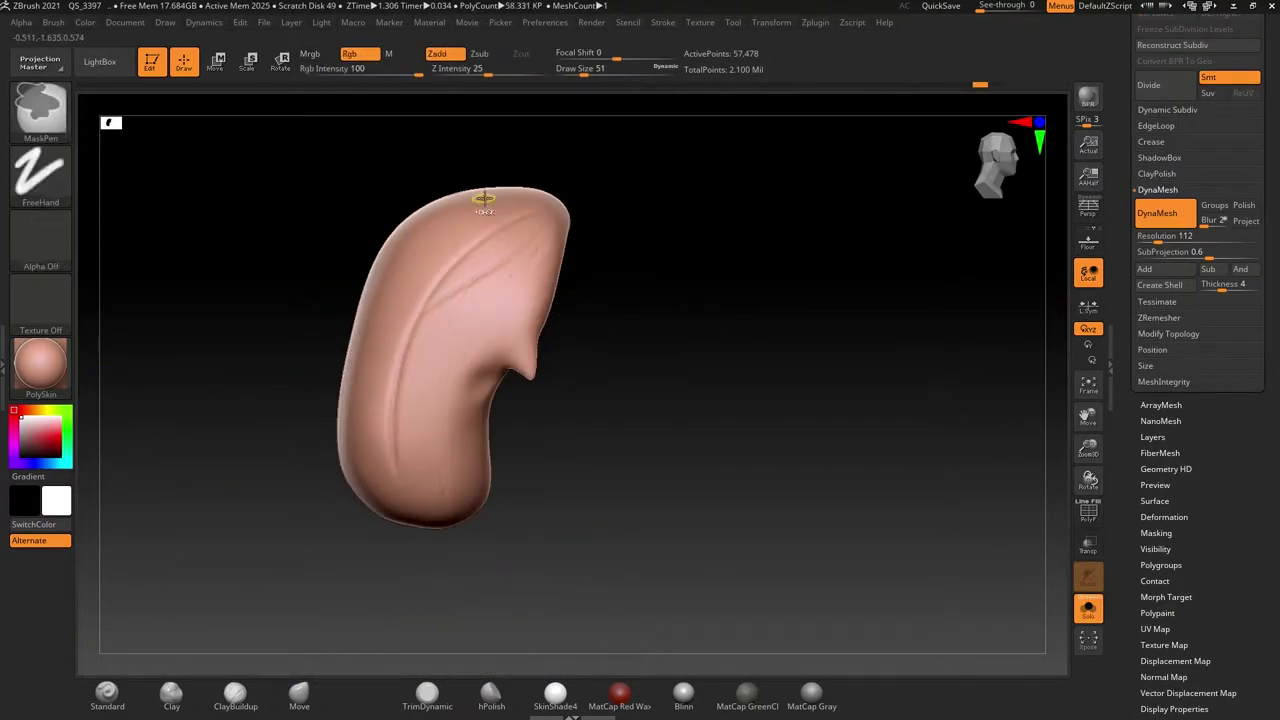
Step: Carve a groove along the hair strand and check it from three-quarter front angles
drag(580, 296, 543, 389)
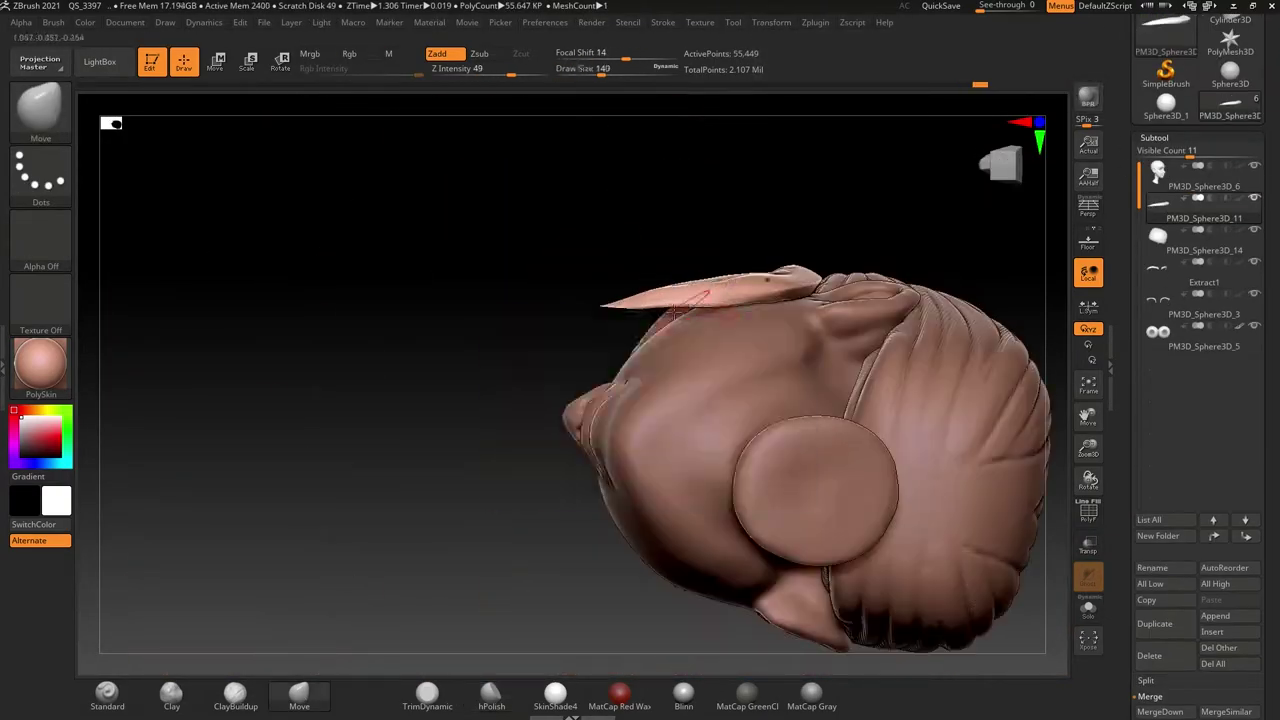
right_drag(690, 348, 760, 357)
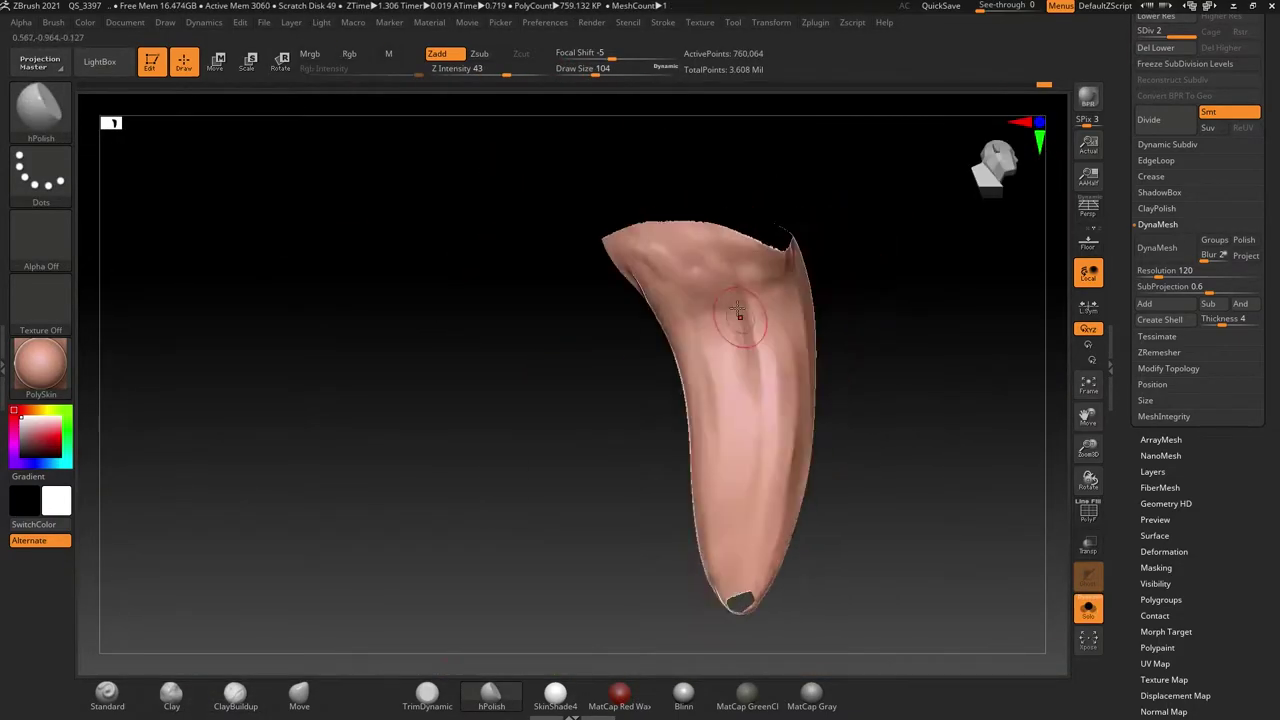
drag(542, 339, 584, 233)
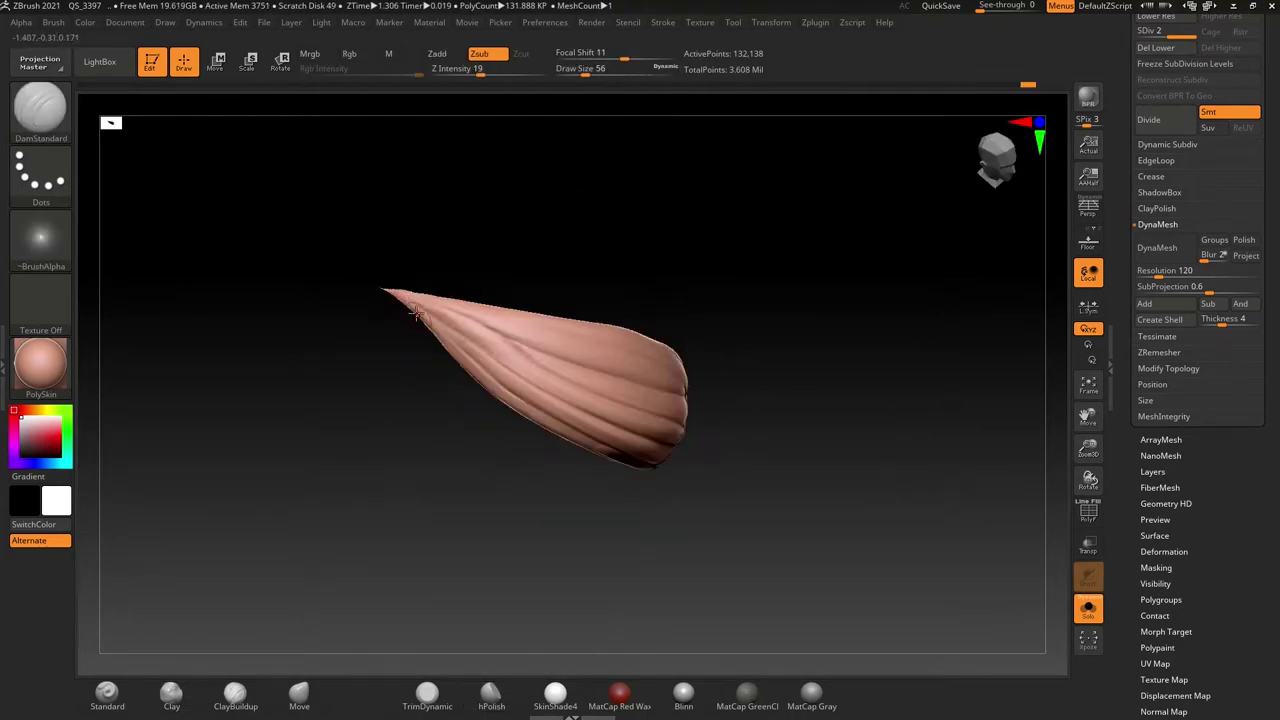
Step: Orbit the hair strand to inspect its other side for groove carving
drag(783, 441, 604, 508)
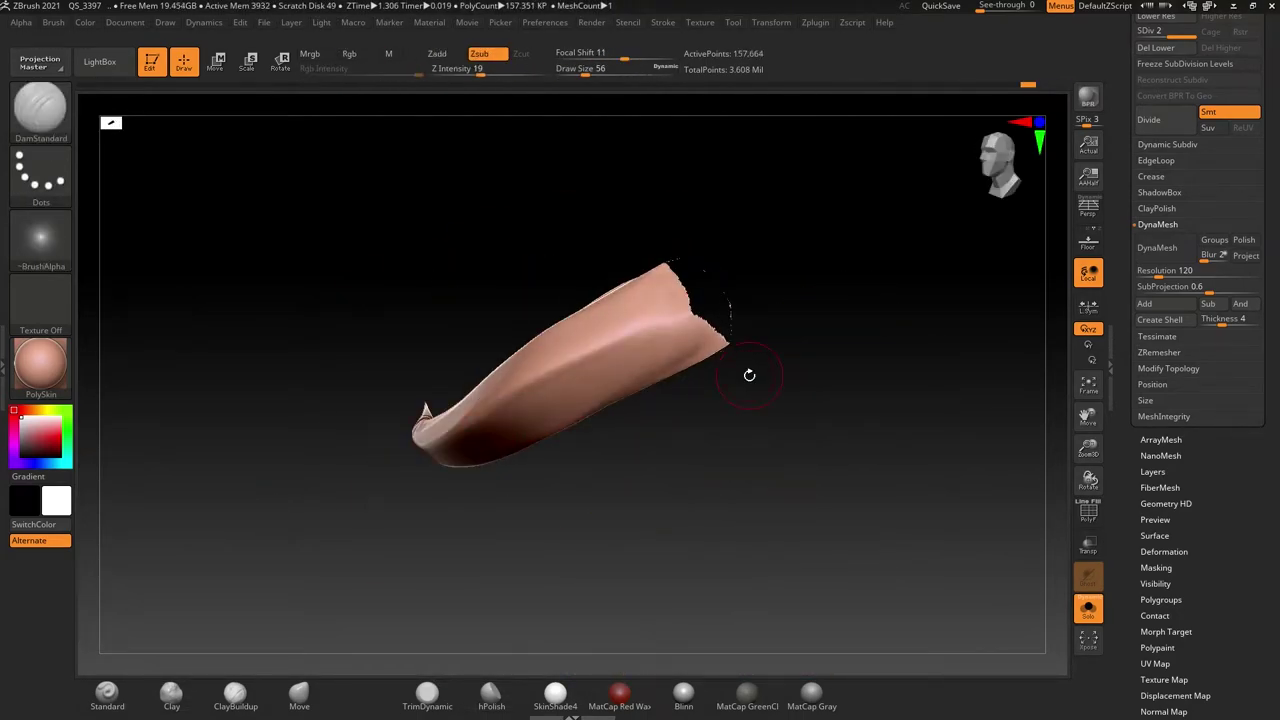